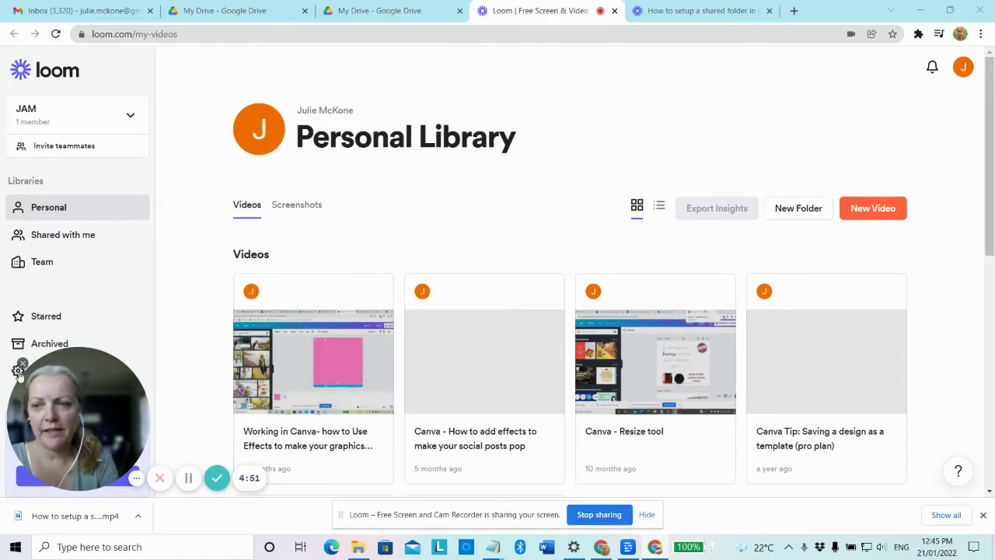
- Switch from the Loom library to the 'My Drive - Google Drive' browser tab
{"action": "left_click", "coordinate": [423, 19]}
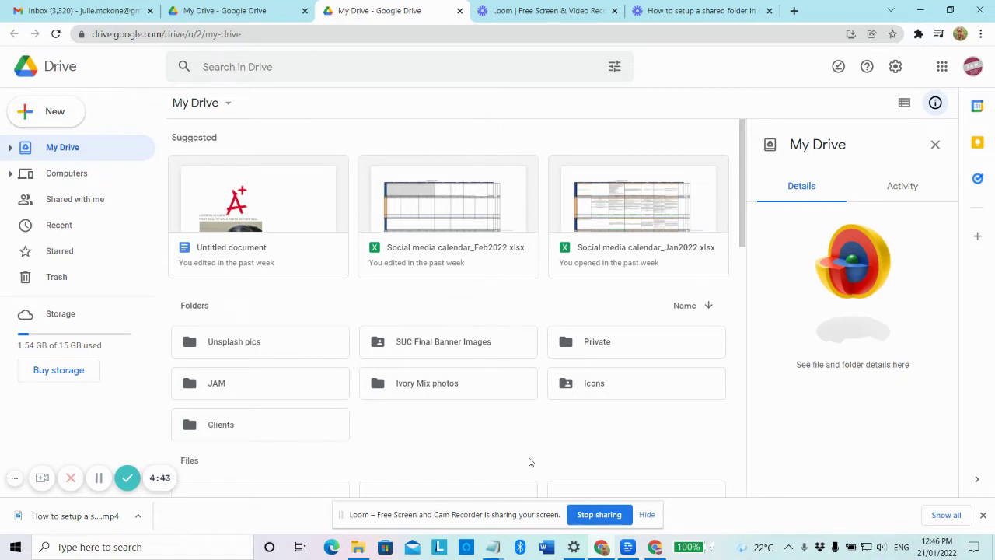
- Make a new My Drive folder called 'Brochure'
{"action": "left_click", "coordinate": [56, 114]}
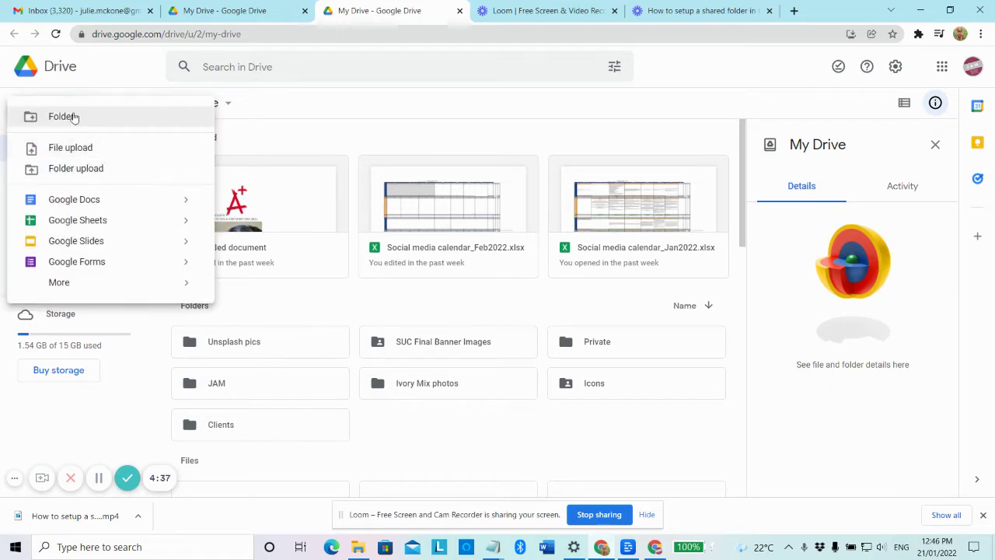
{"action": "left_click", "coordinate": [74, 117]}
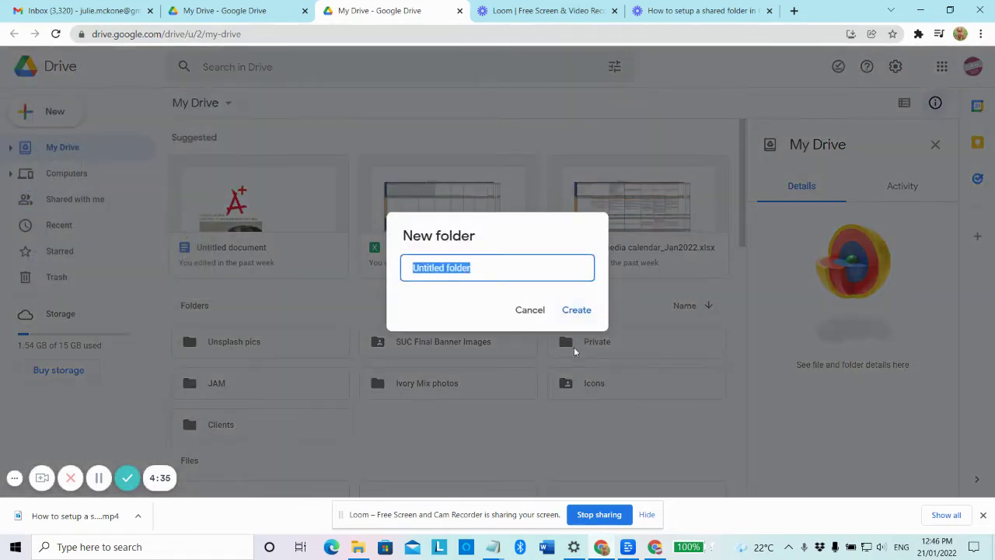
{"action": "left_click", "coordinate": [647, 515]}
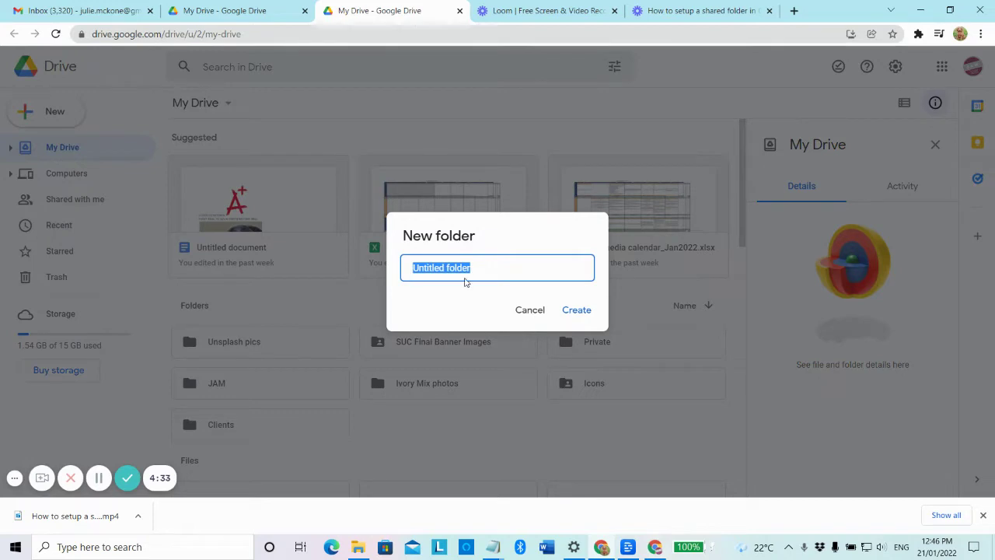
{"action": "type", "text": "Brochure"}
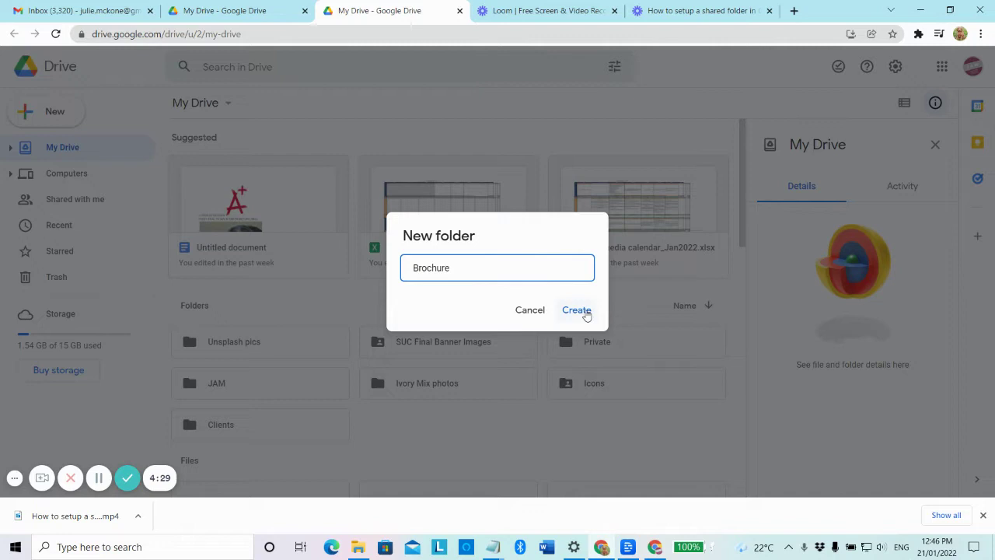
{"action": "left_click", "coordinate": [580, 310]}
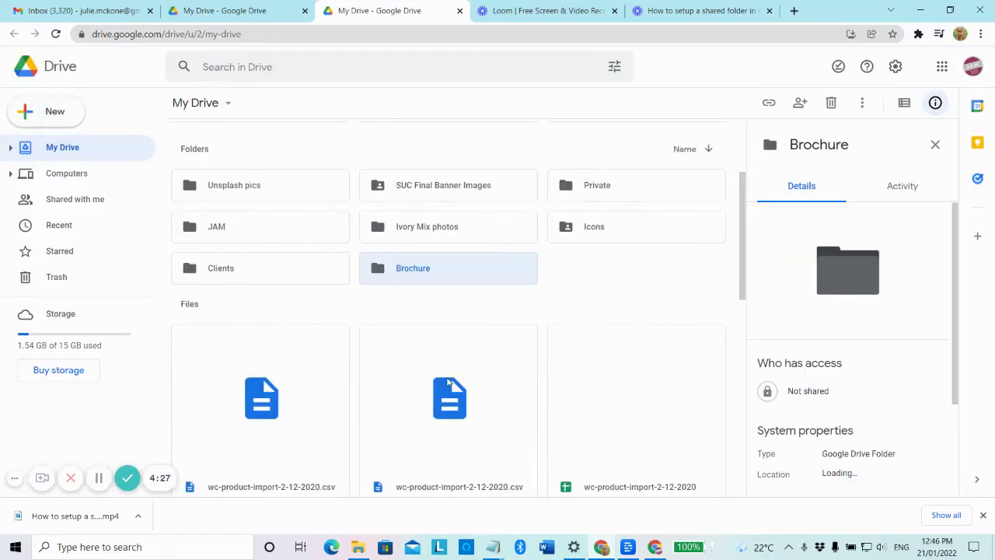
- Inside Brochure, upload the PDF '50 tasks that can be outsourced to a virtual assistant'
{"action": "double_click", "coordinate": [424, 269]}
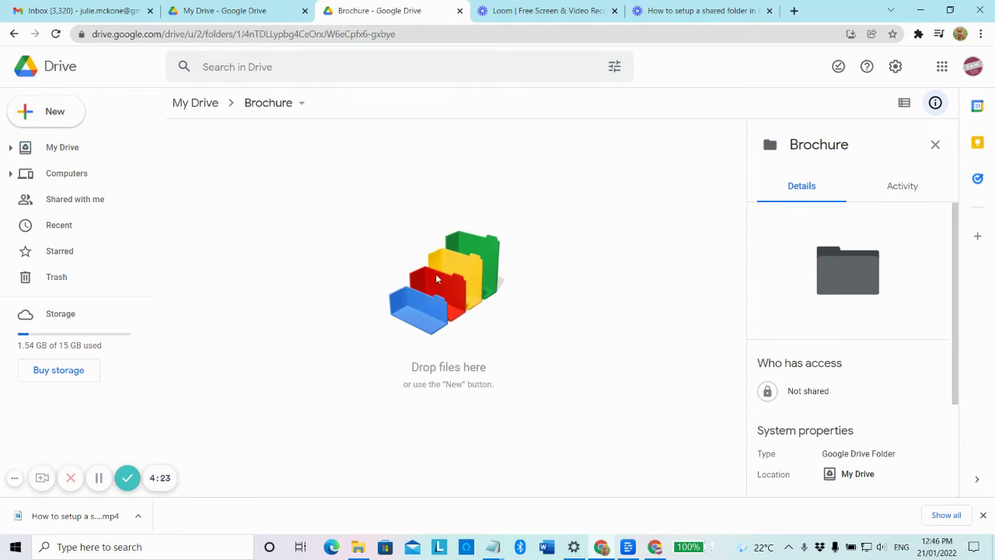
{"action": "right_click", "coordinate": [436, 278]}
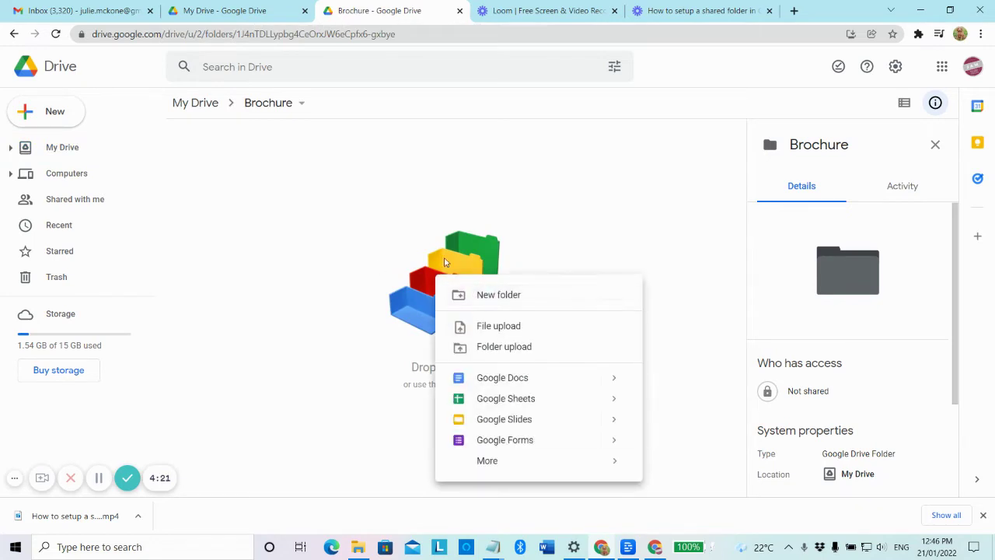
{"action": "right_click", "coordinate": [448, 252]}
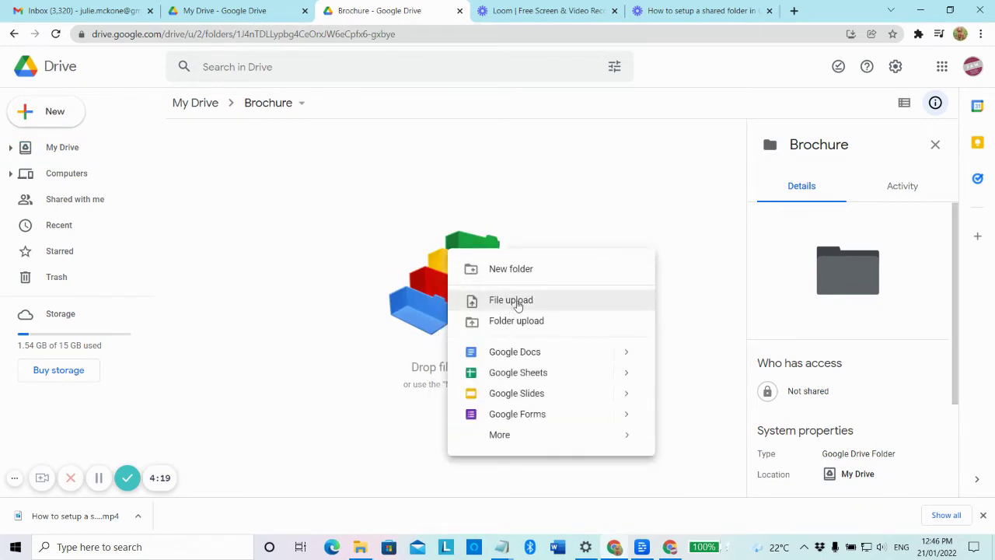
{"action": "left_click", "coordinate": [515, 301]}
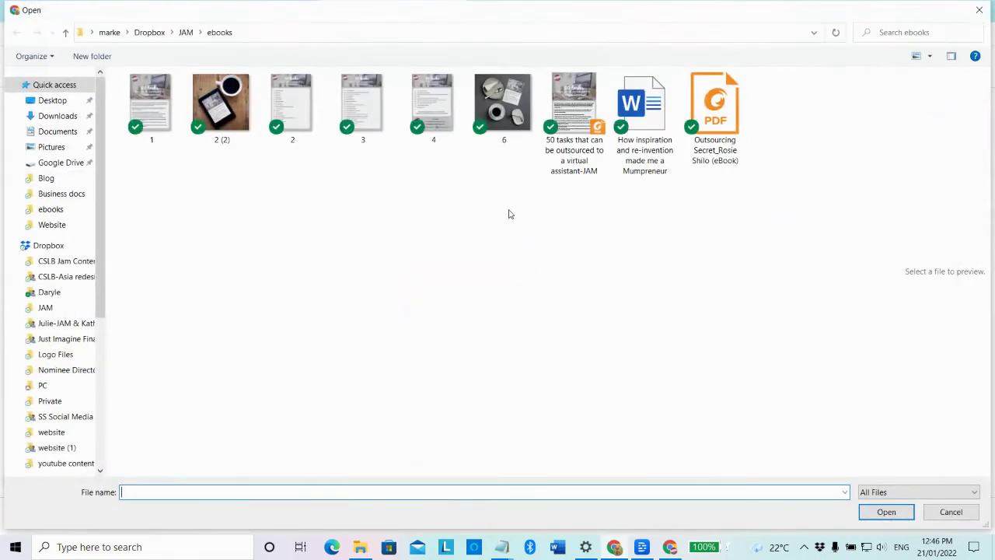
{"action": "left_click", "coordinate": [573, 109]}
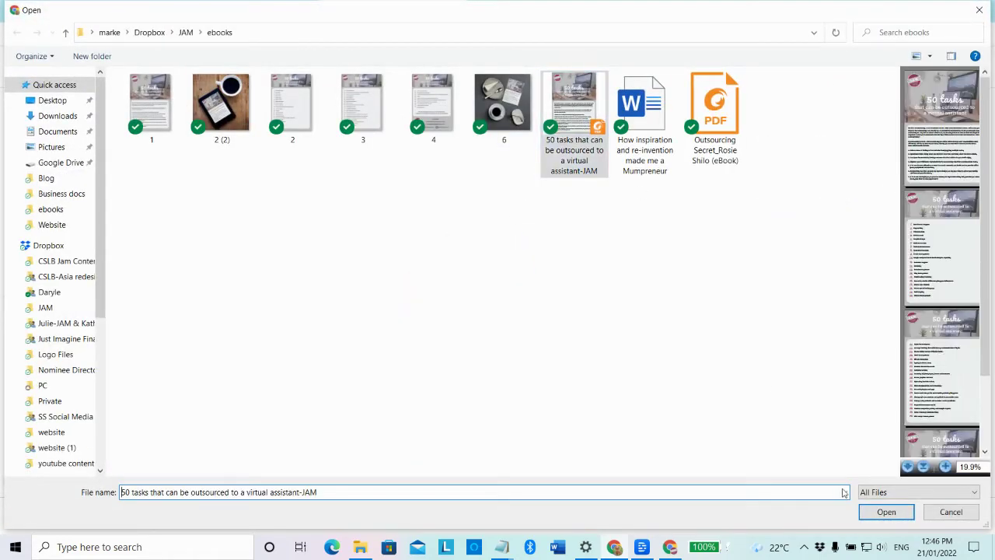
{"action": "left_click", "coordinate": [868, 517]}
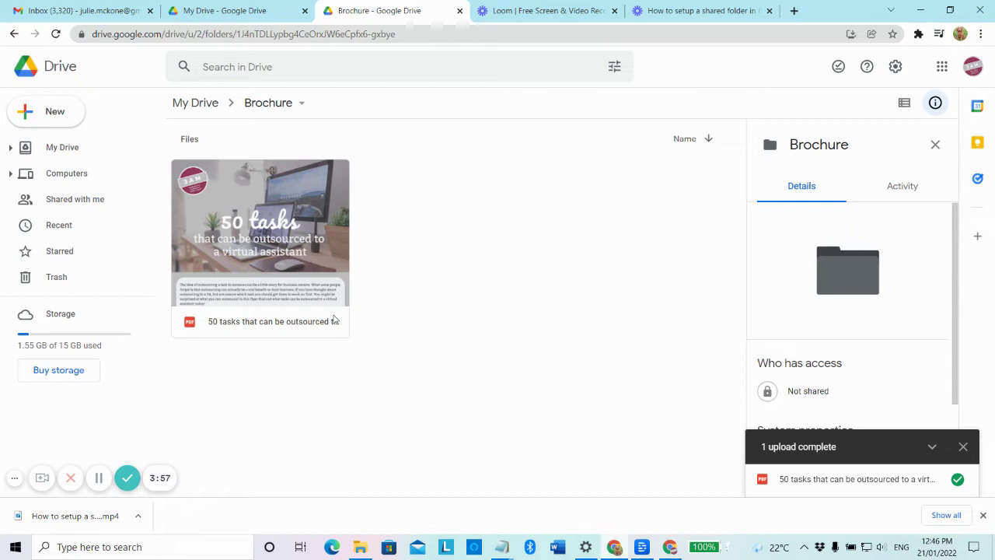
- Open the Share dialog from the Brochure folder's breadcrumb menu
{"action": "left_click", "coordinate": [303, 104]}
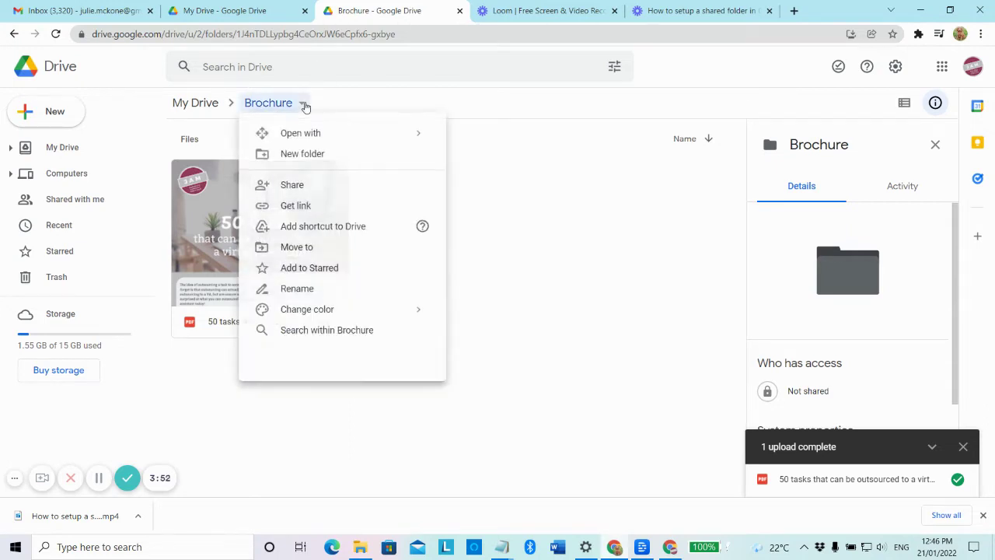
{"action": "left_click", "coordinate": [328, 190]}
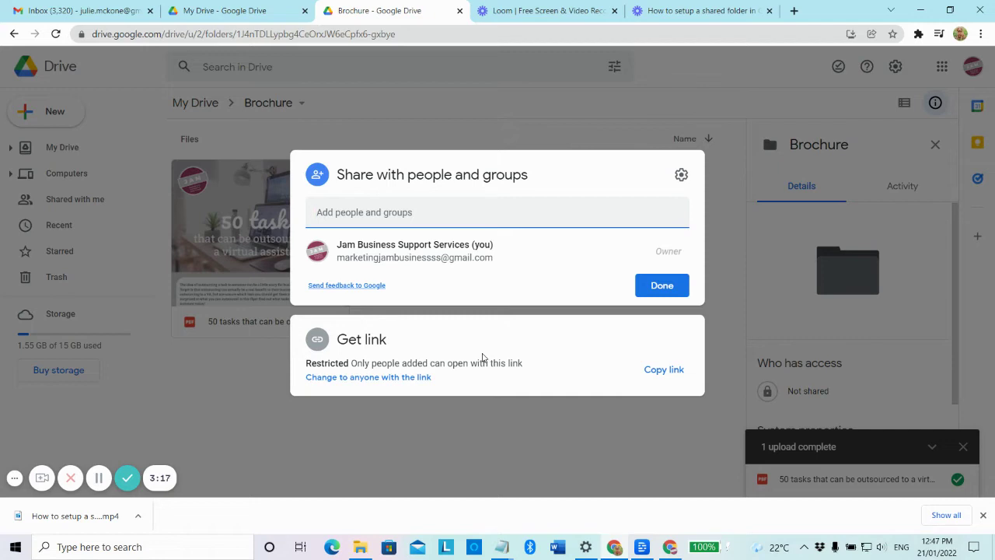
- Set the Brochure link back to Restricted access and begin adding people
{"action": "left_click", "coordinate": [401, 378]}
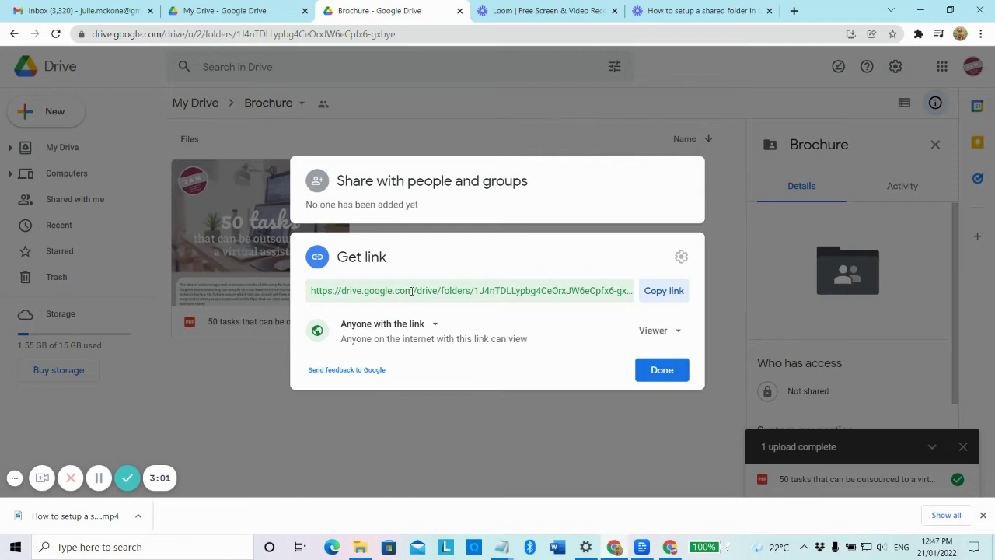
{"action": "left_click", "coordinate": [410, 325]}
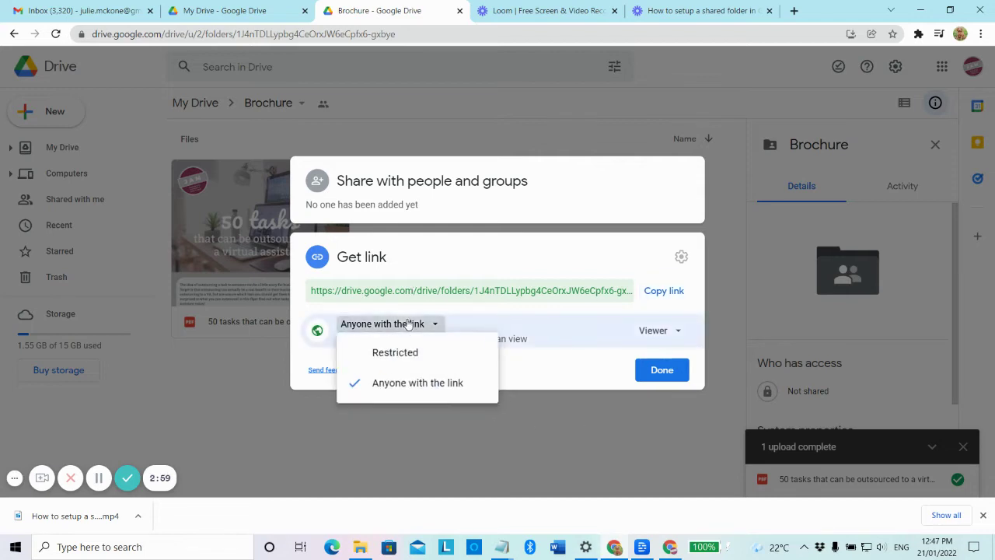
{"action": "left_click", "coordinate": [404, 352]}
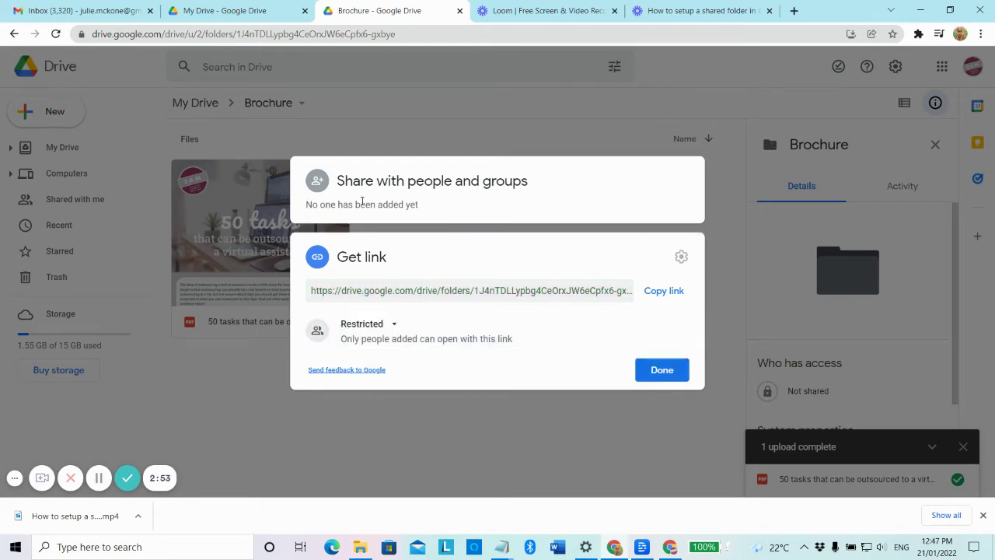
{"action": "left_click", "coordinate": [361, 201]}
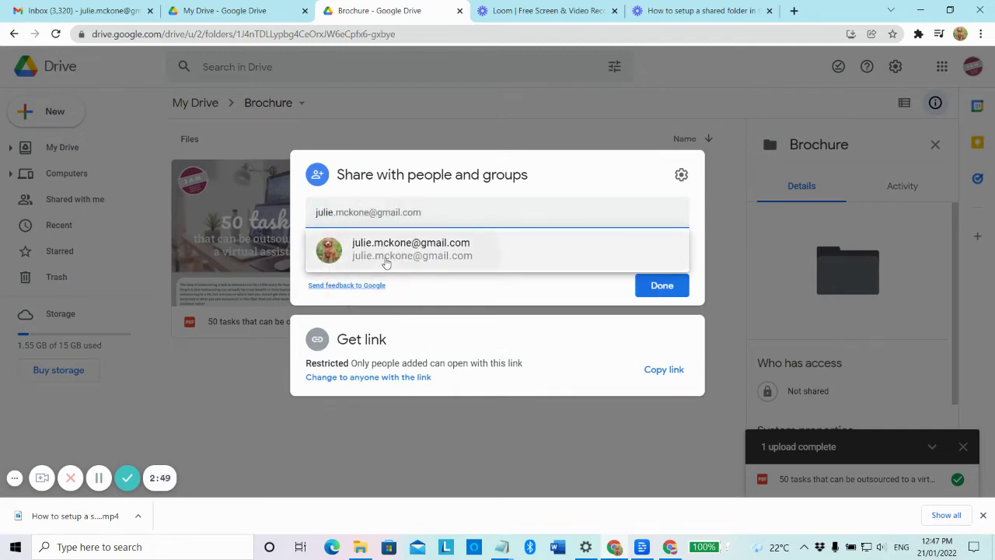
- Add the Gmail contact as an Editor recipient, keeping Notify people checked
{"action": "left_click", "coordinate": [384, 259]}
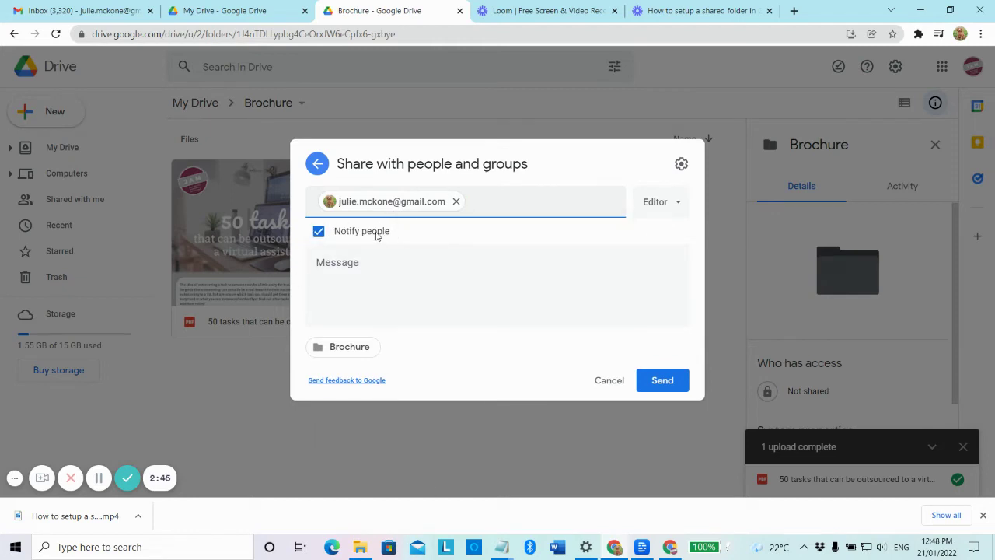
{"action": "left_click", "coordinate": [320, 232]}
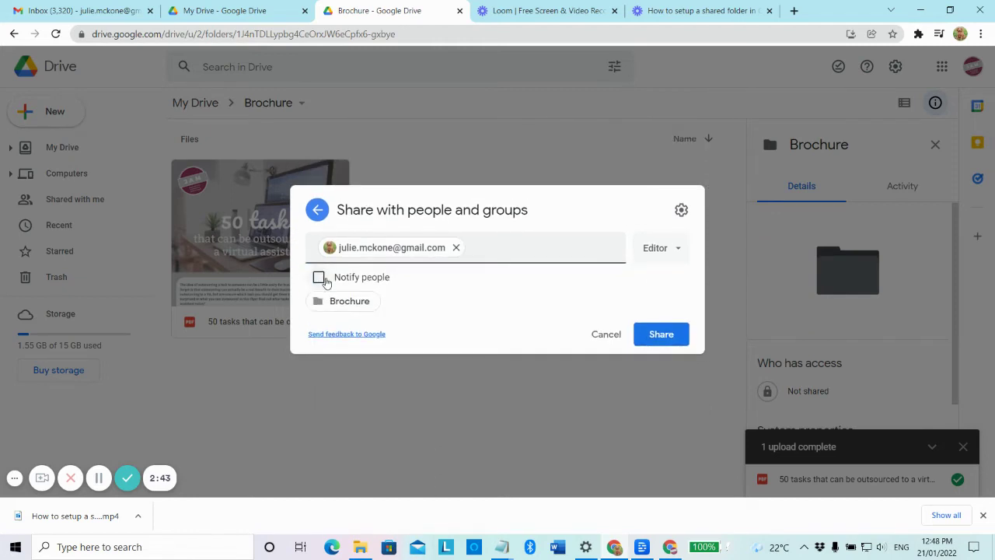
{"action": "left_click", "coordinate": [319, 275]}
- Write a note asking them to find the brochure in the shared folder, and send
{"action": "left_click", "coordinate": [427, 278]}
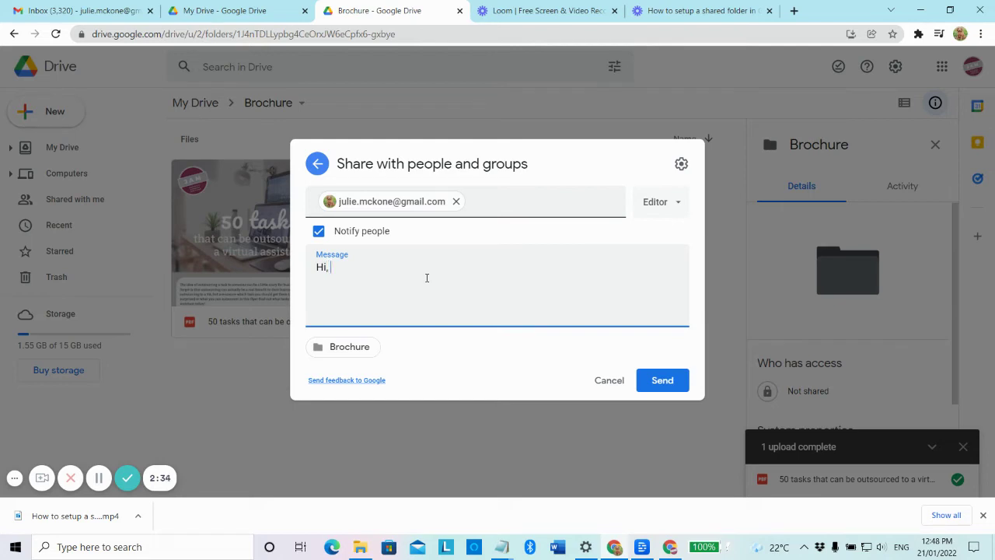
{"action": "type", "text": "lease find broch"}
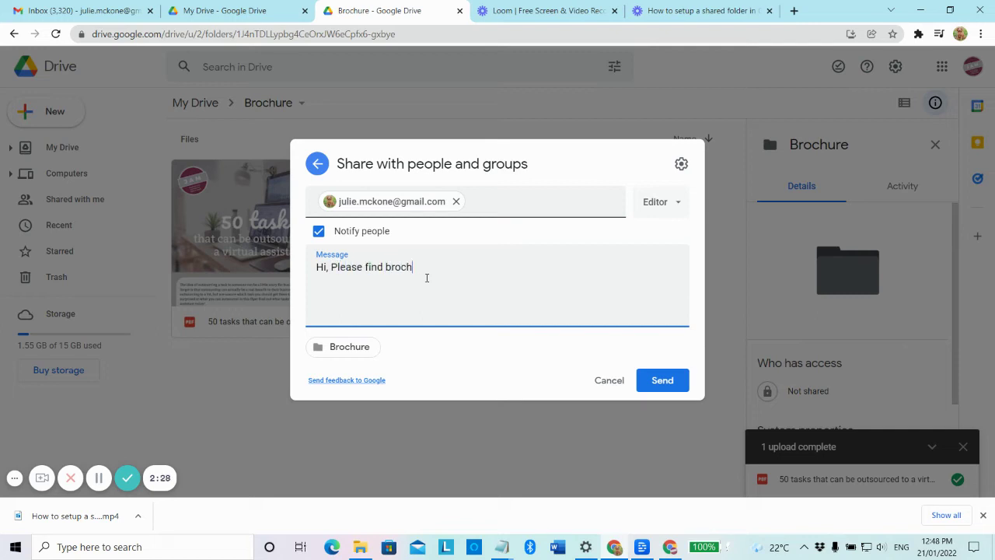
{"action": "type", "text": "ure in the shared folder. thank"}
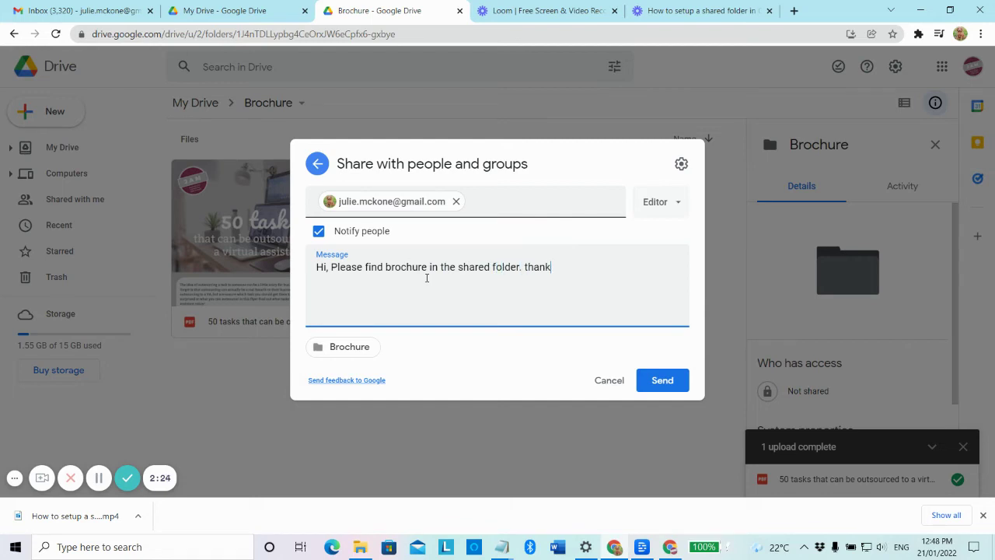
{"action": "type", "text": "s, Julie"}
{"action": "left_click", "coordinate": [662, 380]}
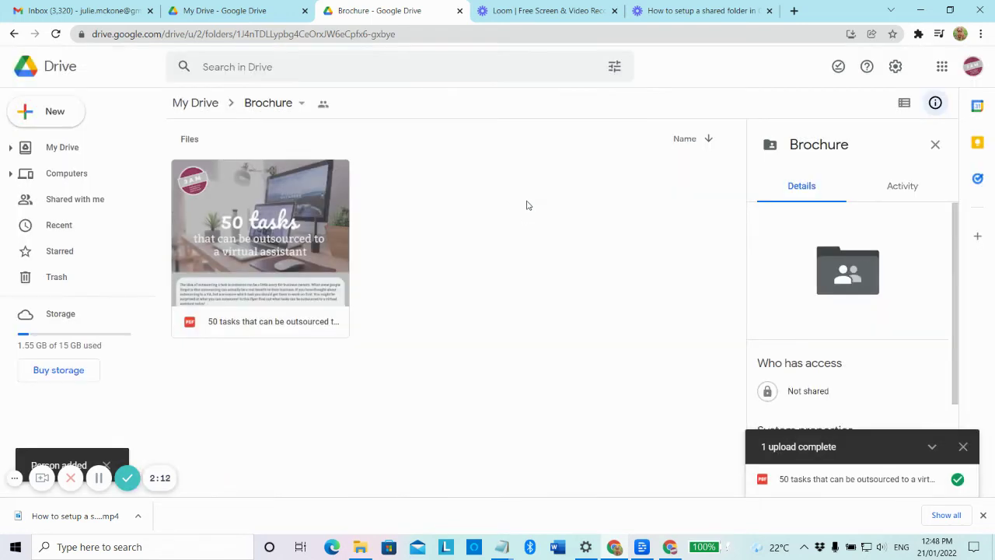
- In Gmail, open the 'Folder shared with you: Brochure' email and open the folder in Drive
{"action": "left_click", "coordinate": [42, 16]}
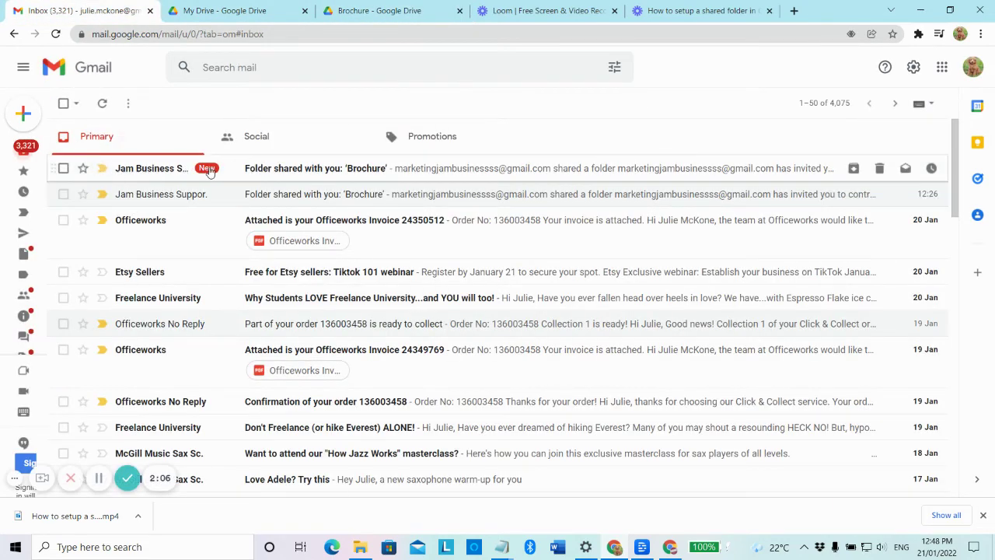
{"action": "left_click", "coordinate": [377, 178]}
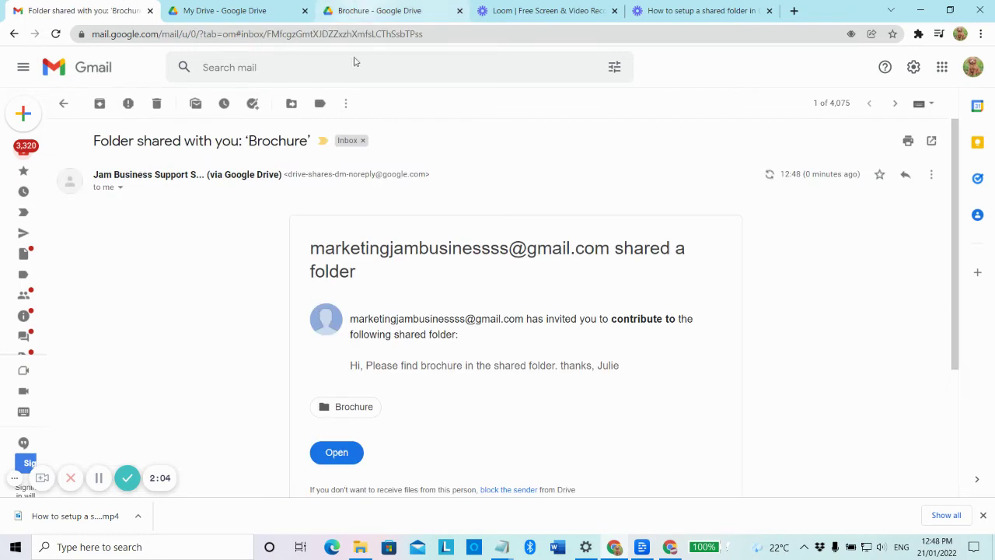
{"action": "scroll", "coordinate": [389, 233], "scroll_direction": "down", "scroll_amount": 3}
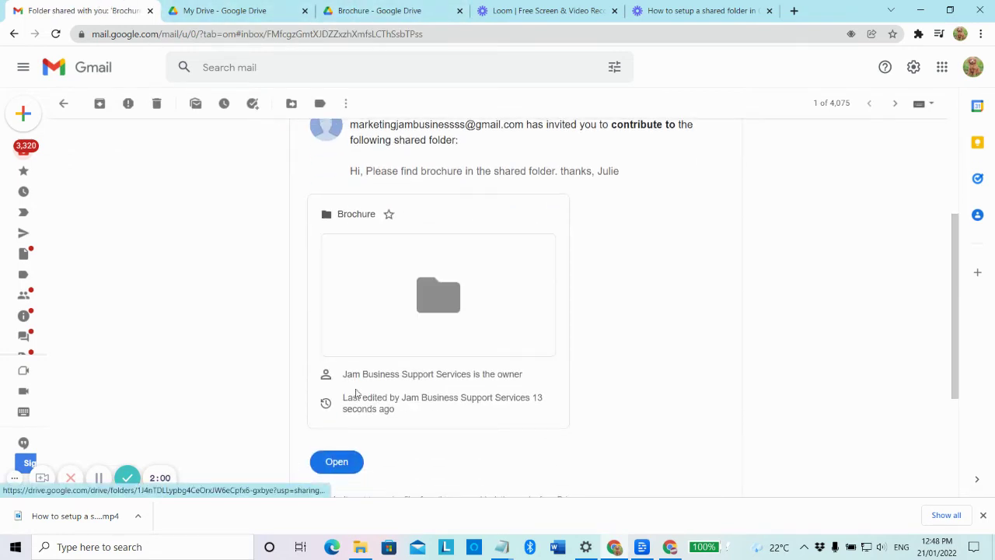
{"action": "left_click", "coordinate": [337, 461]}
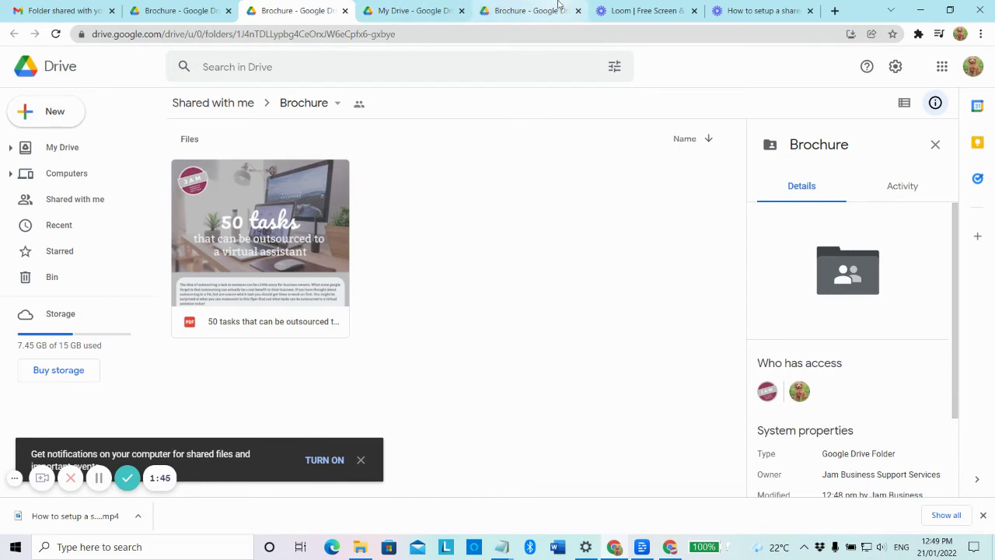
- In the owner's Brochure folder, confirm the contact remains Editor and close sharing settings
{"action": "left_click", "coordinate": [535, 14]}
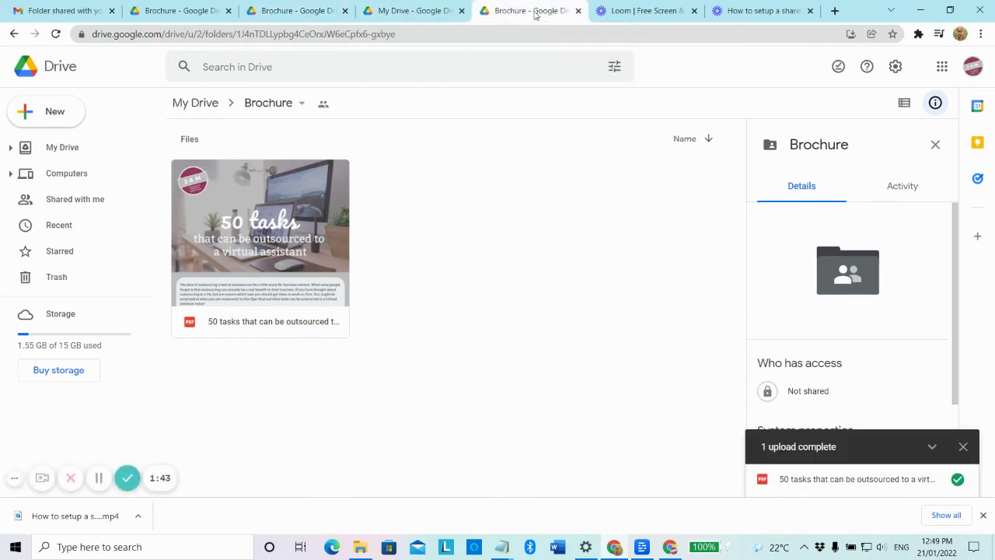
{"action": "left_click", "coordinate": [324, 106]}
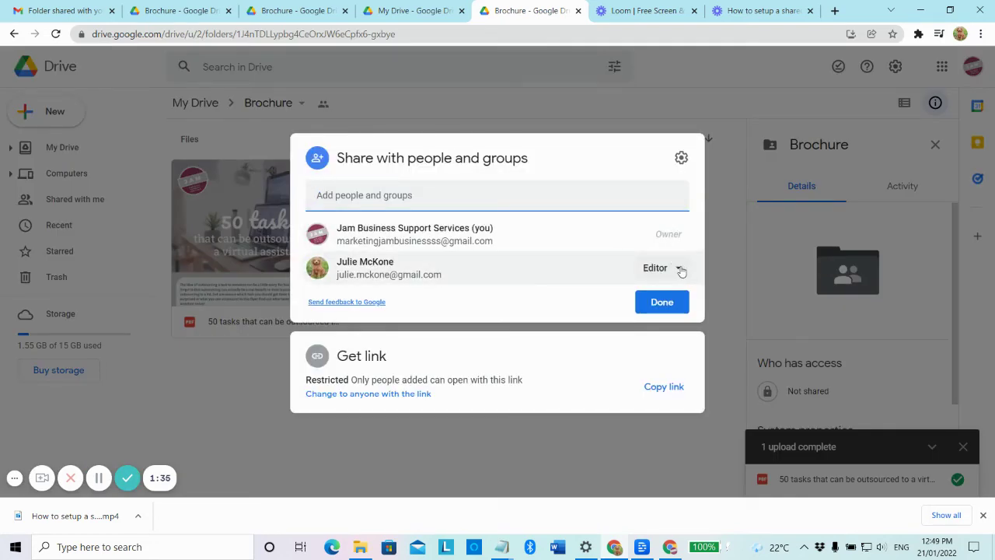
{"action": "left_click", "coordinate": [679, 268]}
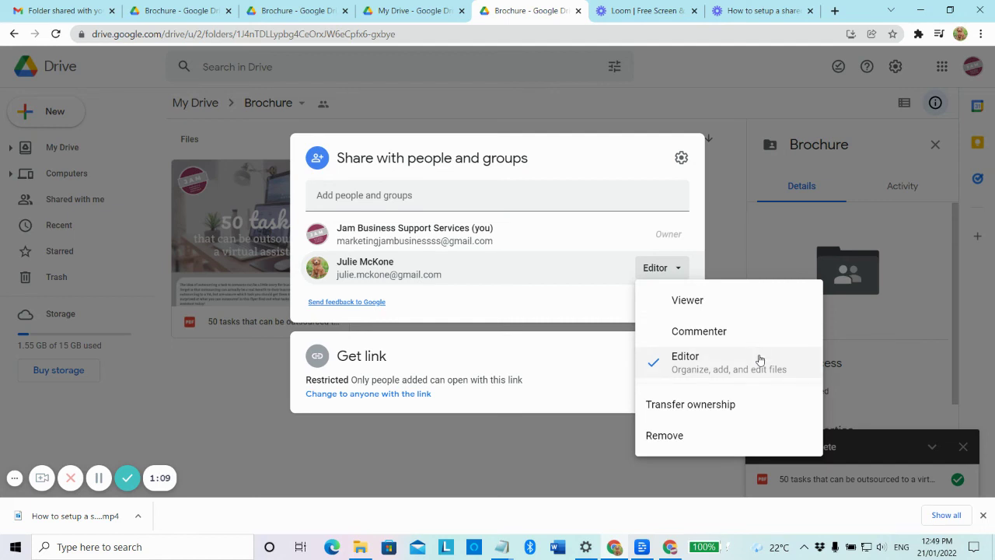
{"action": "left_click", "coordinate": [753, 365]}
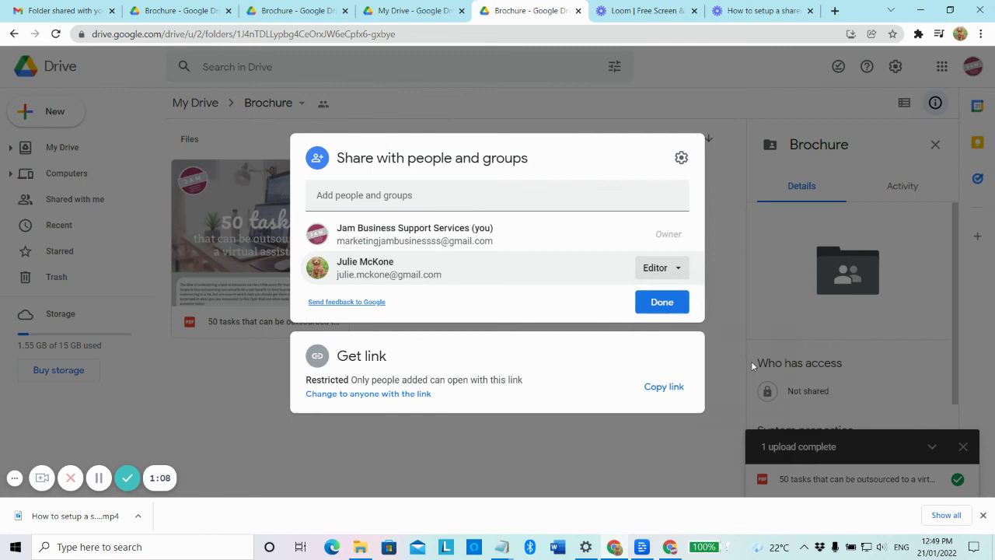
{"action": "left_click", "coordinate": [662, 303]}
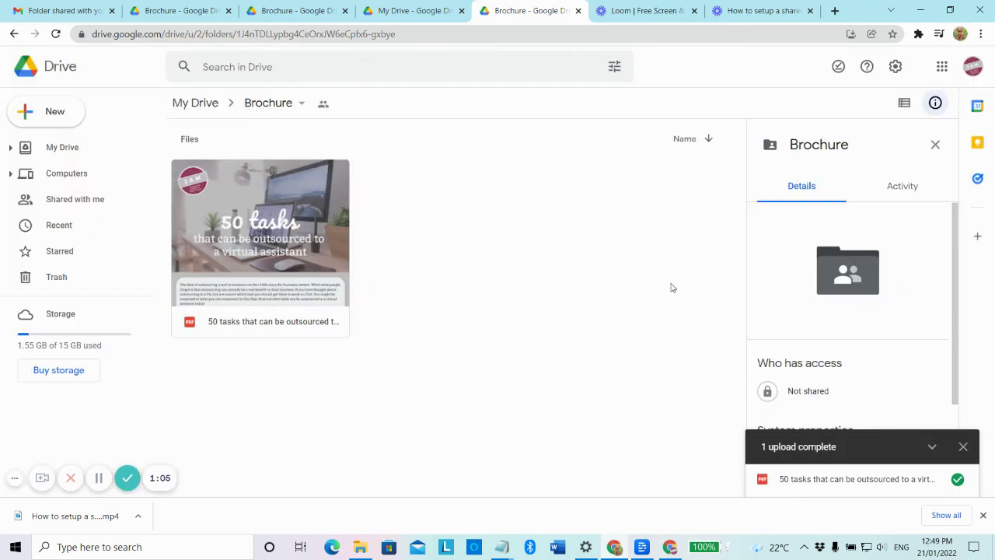